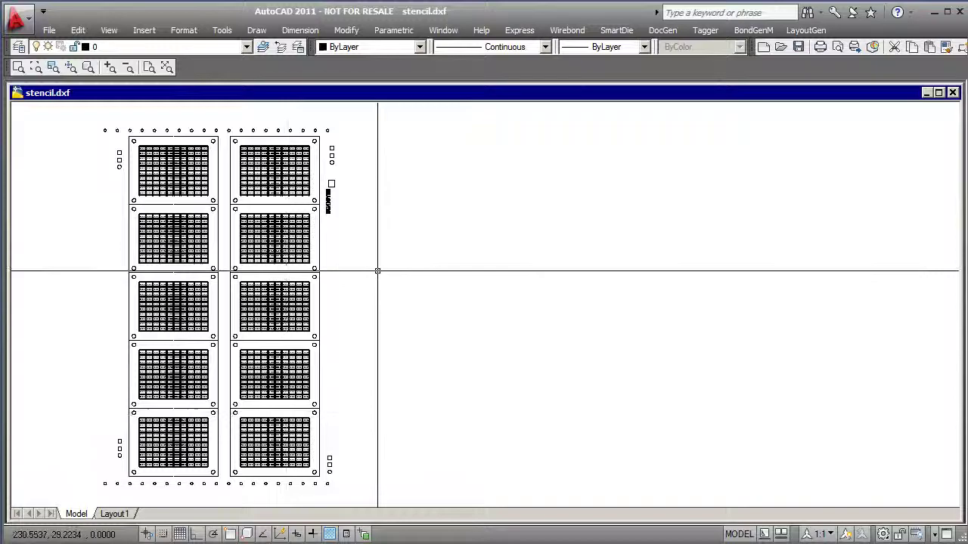
Step: Pan and zoom the stencil layout in on the pad grid and its outer border
middle_drag(368, 282, 482, 306)
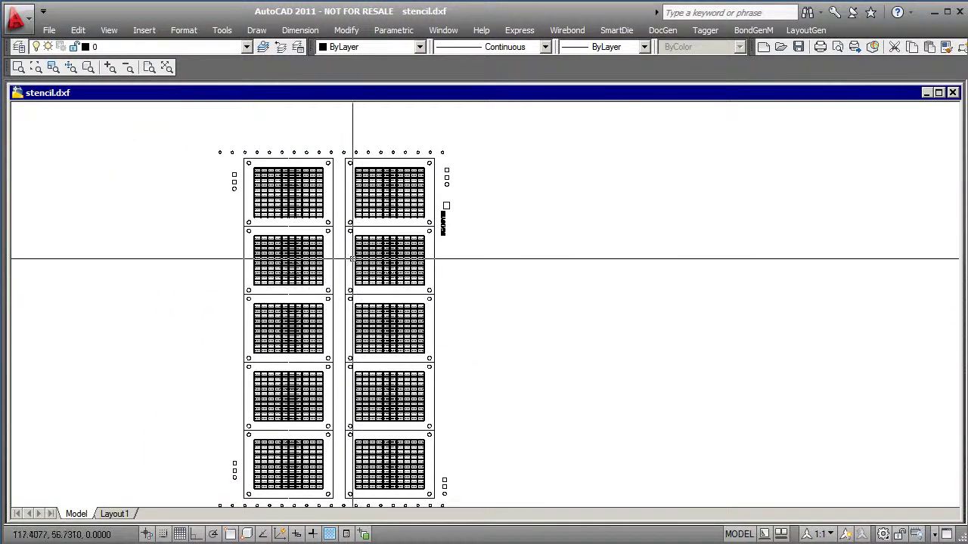
scroll(306, 202, up, 6)
scroll(306, 201, up, 3)
middle_drag(306, 202, 514, 339)
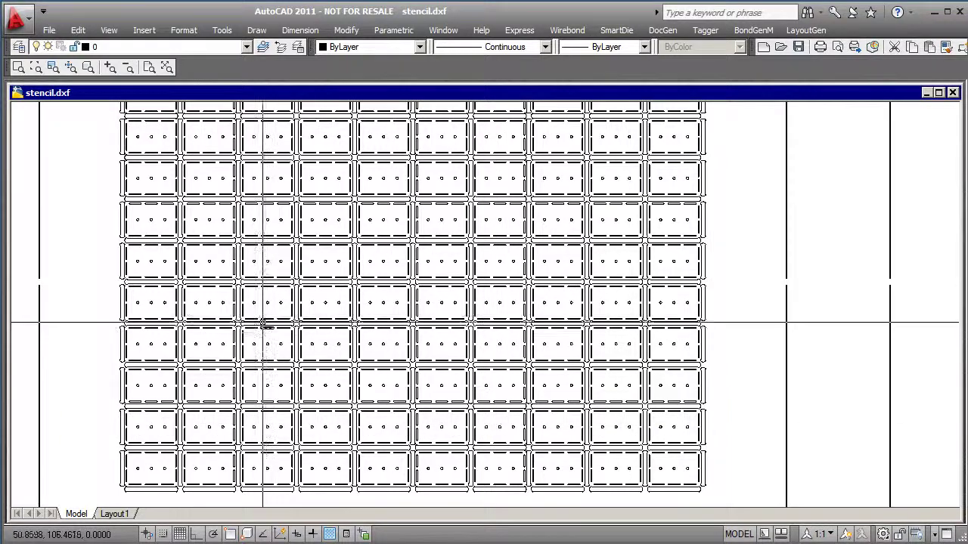
mouse_move(170, 164)
middle_down()
mouse_move(268, 269)
mouse_move(359, 395)
middle_up()
scroll(268, 270, up, 4)
scroll(268, 270, up, 2)
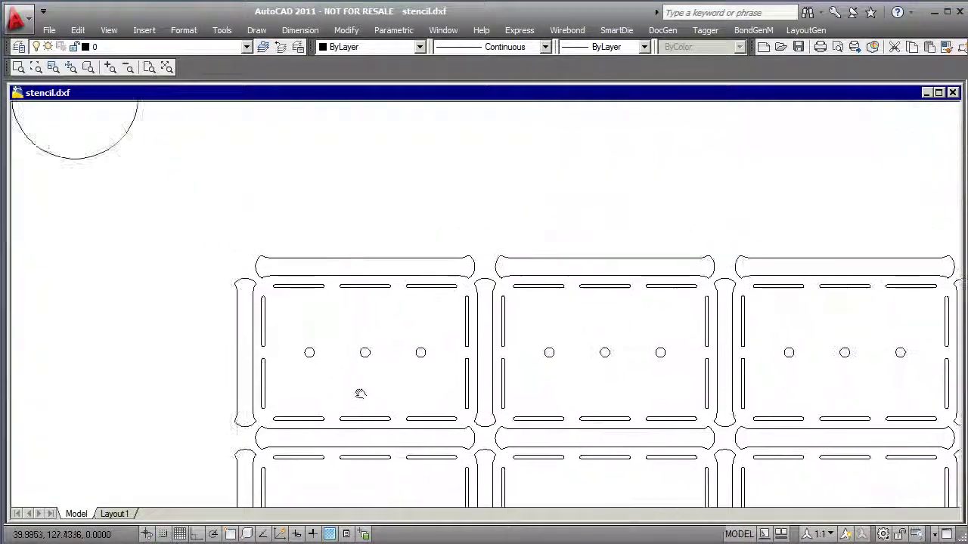
scroll(464, 341, up, 2)
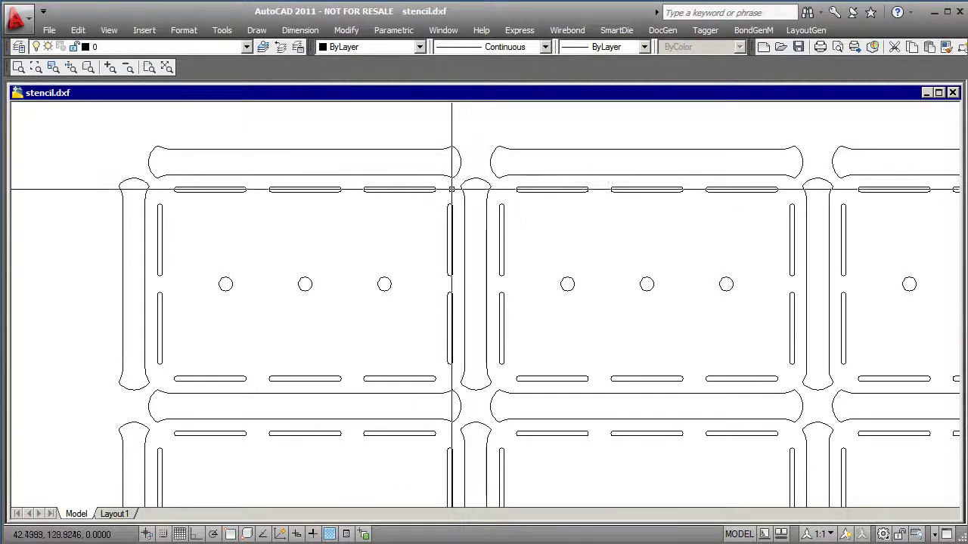
Step: Move to the row of short slots above the field and centre one slot
middle_drag(343, 240, 480, 234)
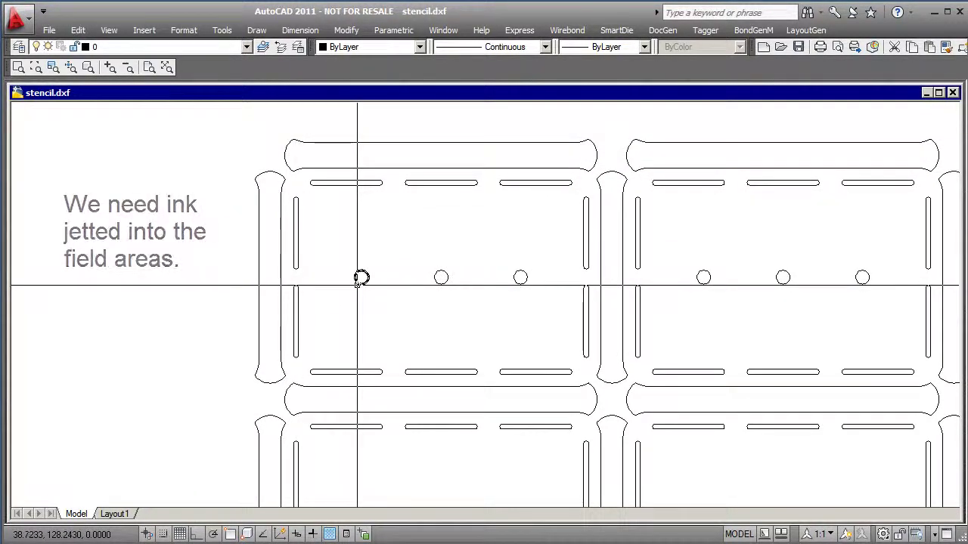
scroll(303, 233, up, 3)
middle_drag(342, 244, 295, 359)
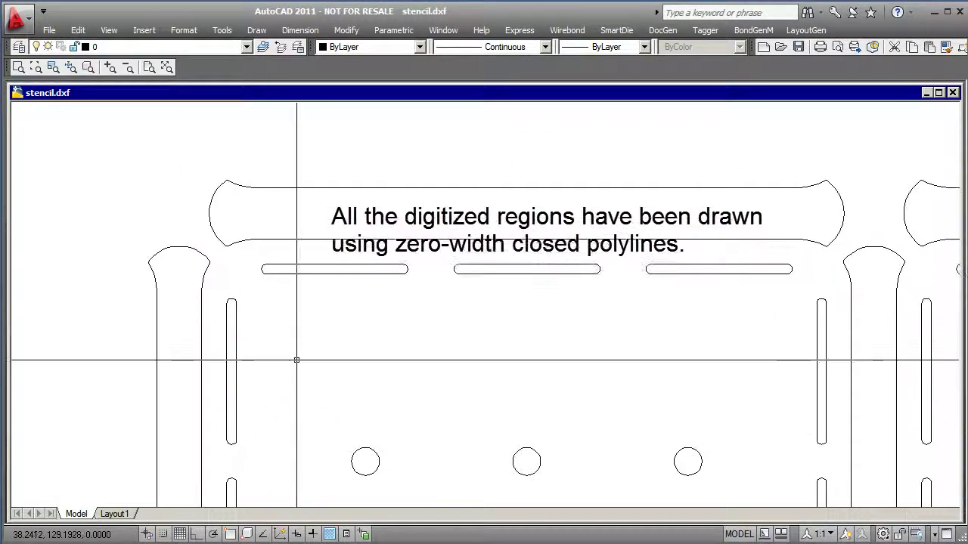
middle_drag(305, 294, 312, 357)
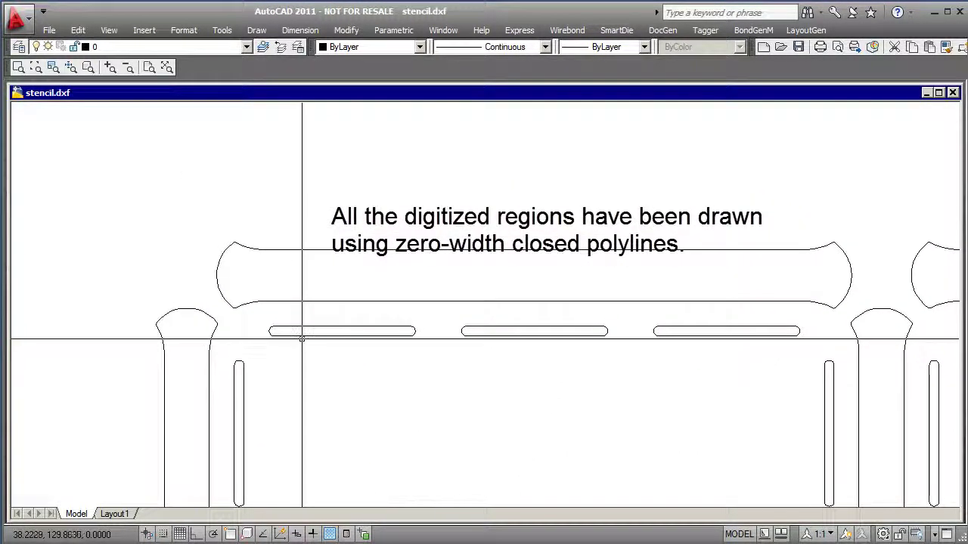
scroll(303, 338, up, 5)
scroll(332, 357, up, 2)
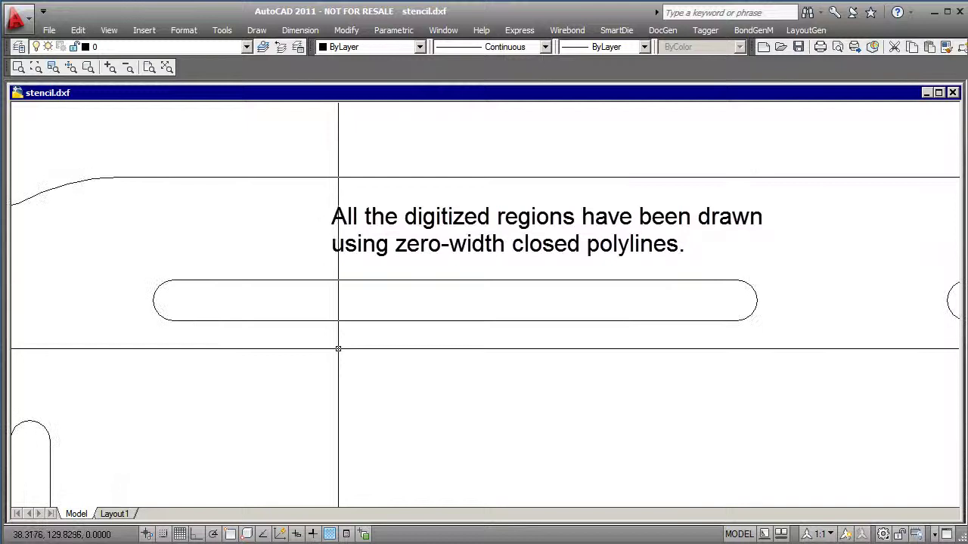
mouse_move(337, 346)
middle_down()
mouse_move(315, 383)
mouse_move(348, 384)
middle_up()
Step: Measure the rounded slot's width with DIST from top to bottom edge, then zoom out
scroll(318, 384, up, 2)
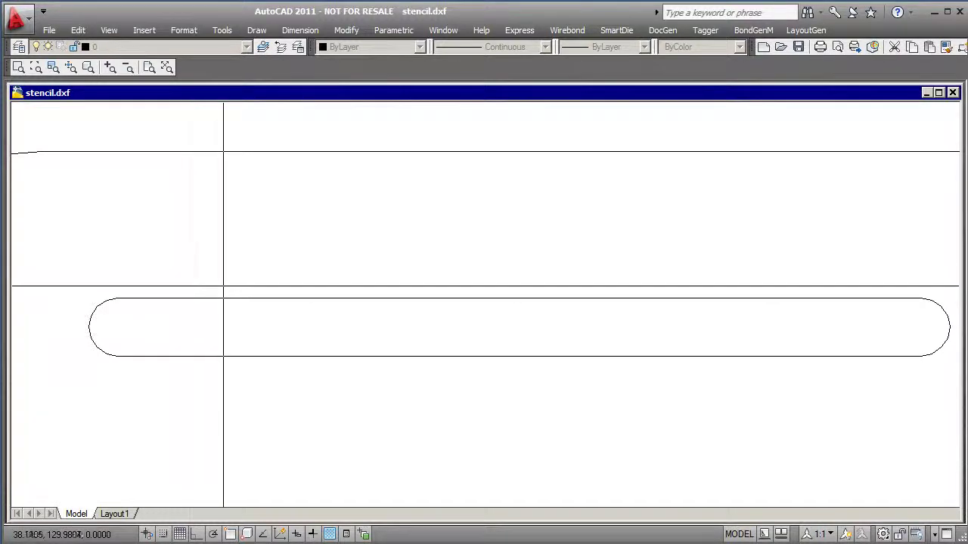
scroll(224, 295, up, 3)
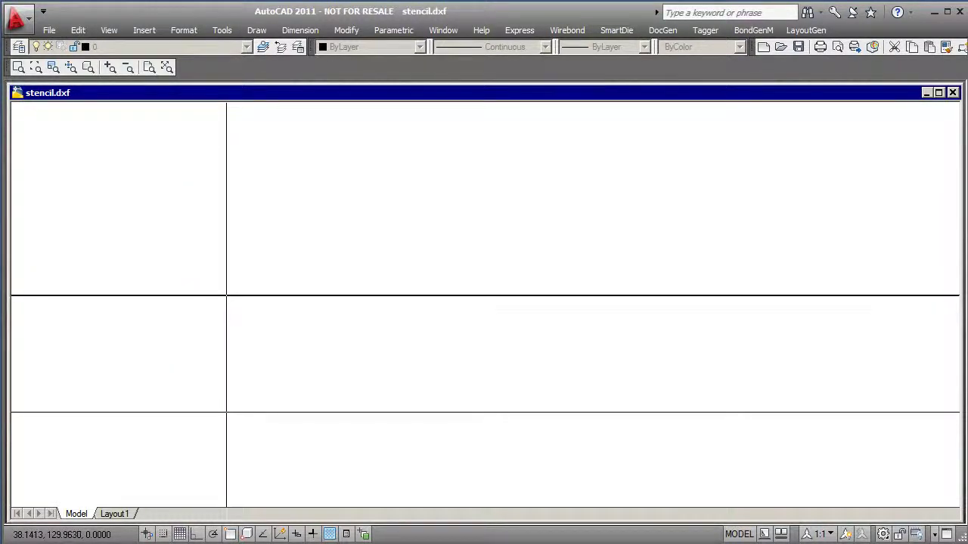
click(228, 296)
click(226, 414)
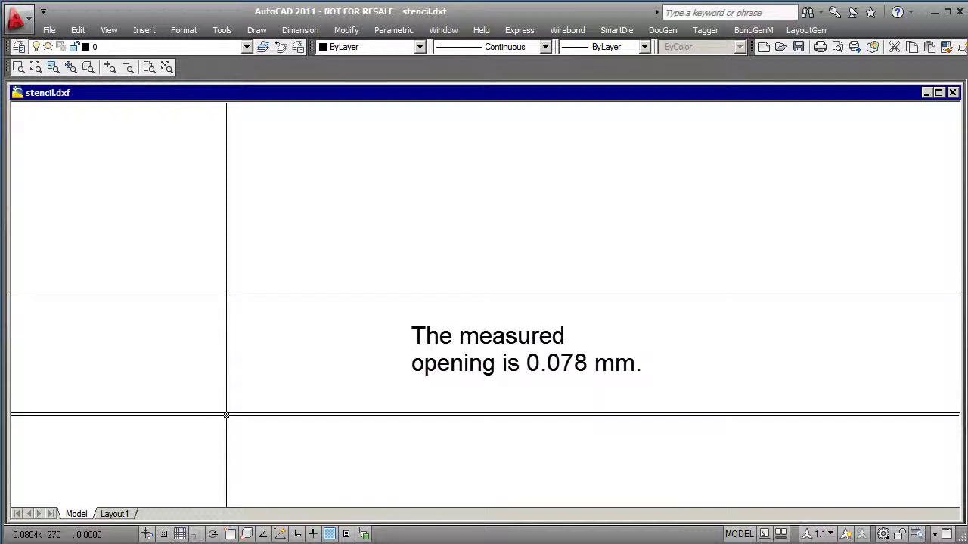
scroll(226, 414, down, 6)
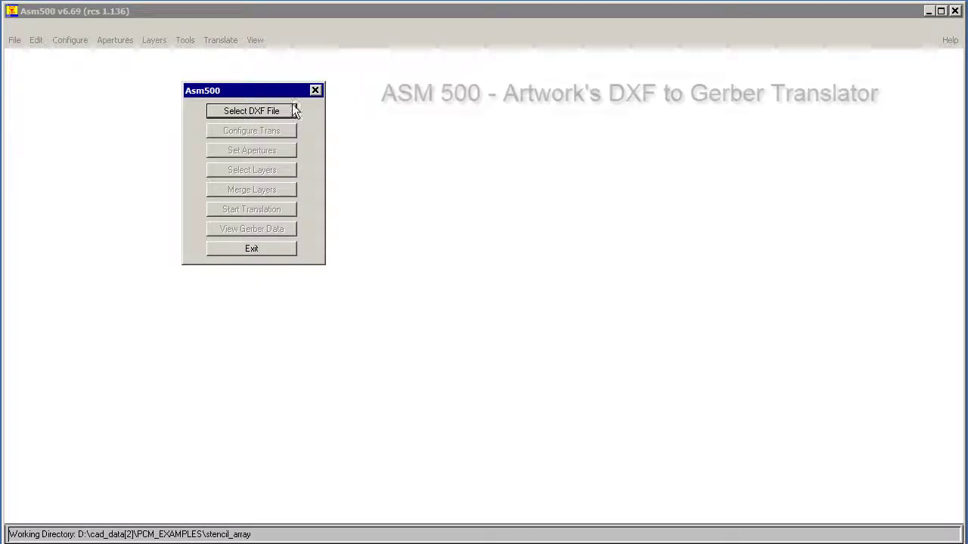
Step: Pick stencil.dxf from the stencil_array folder as the DXF file to translate
click(261, 111)
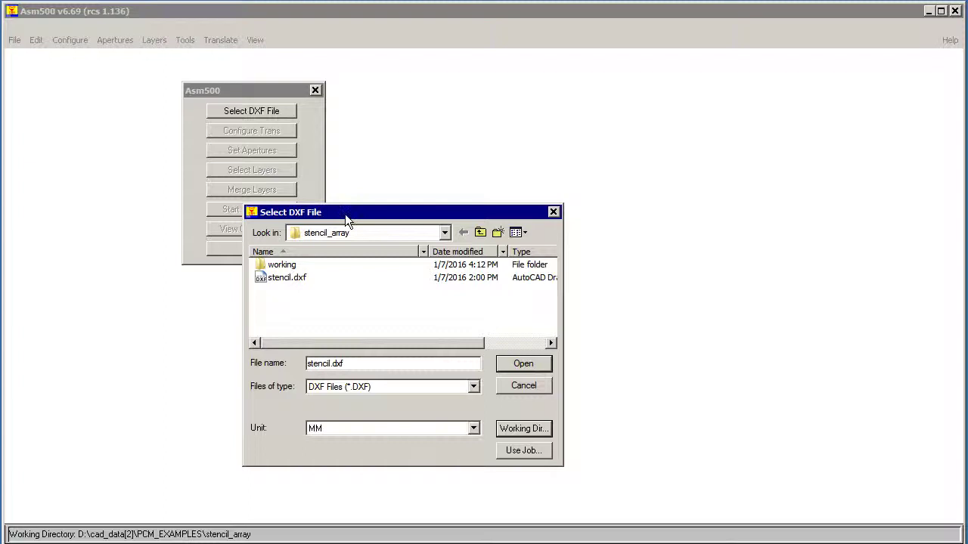
click(280, 277)
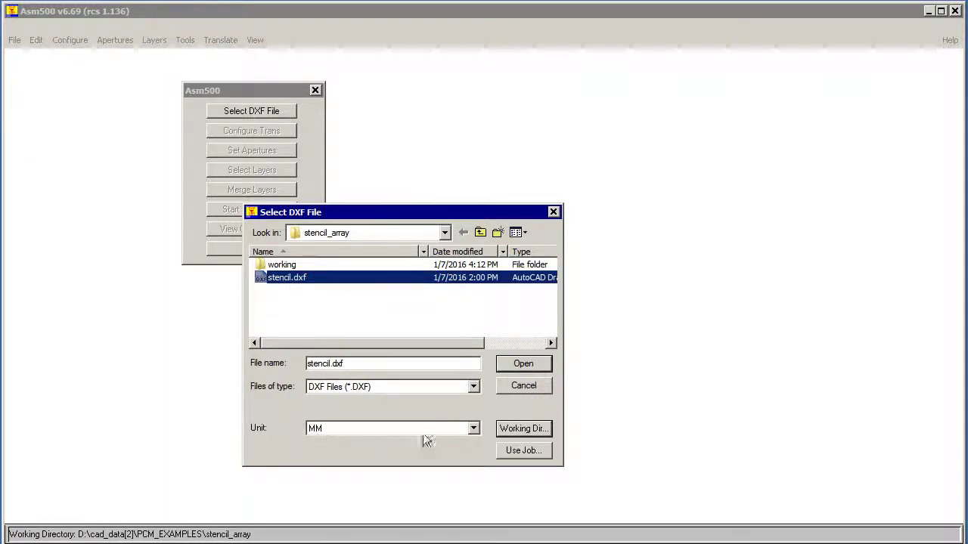
Step: Load stencil.dxf and accept the Gerber output settings of MM and RS274X
click(534, 364)
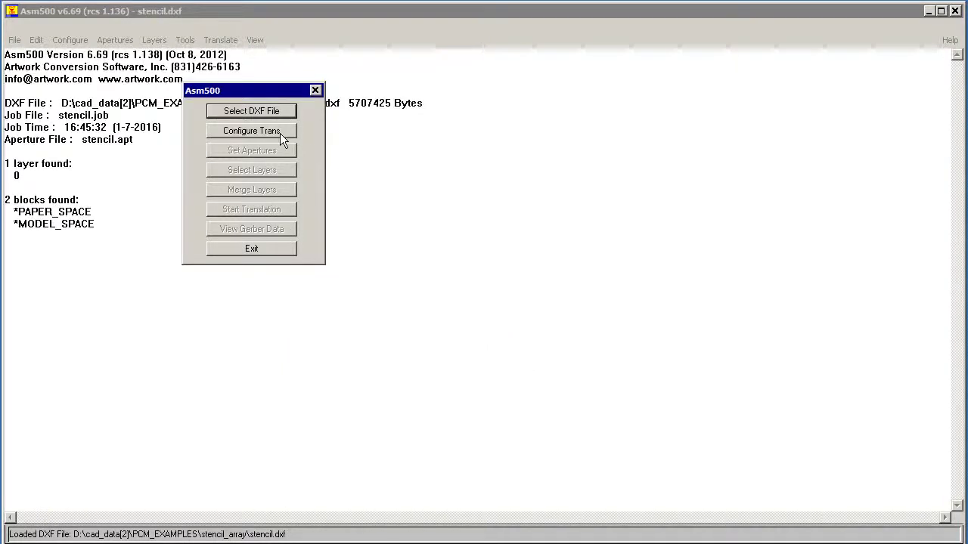
click(279, 133)
click(397, 292)
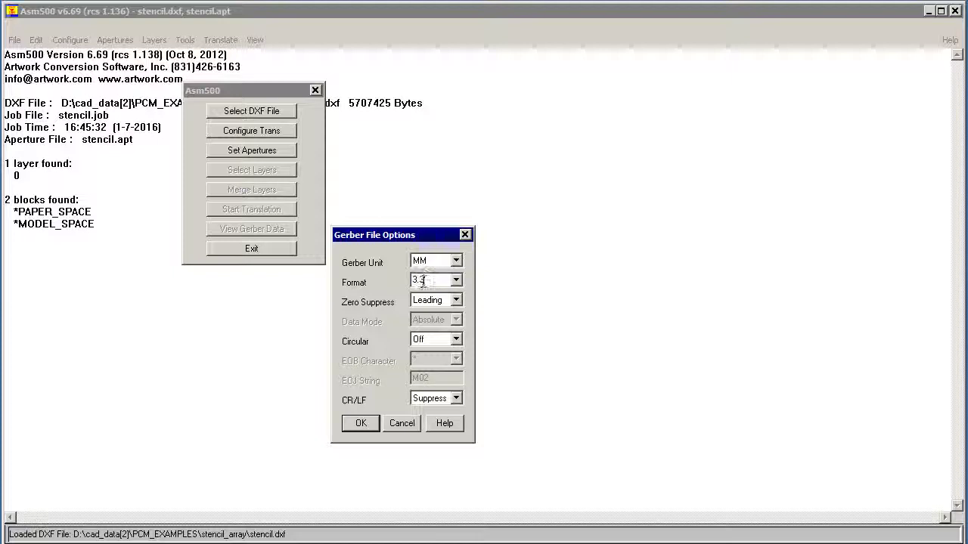
click(402, 422)
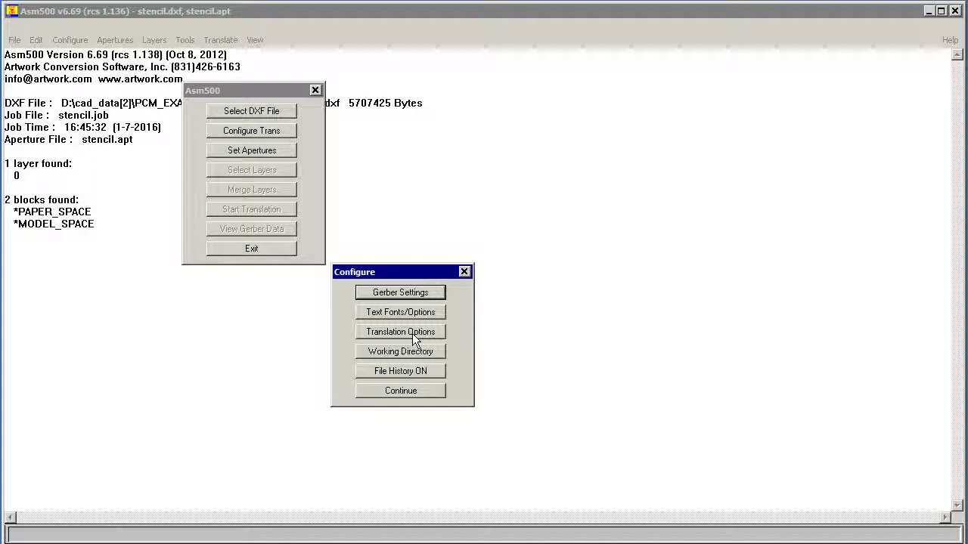
Step: Set the translation chord error to 0.002 mm and accept the translator settings
click(412, 333)
drag(412, 155, 481, 117)
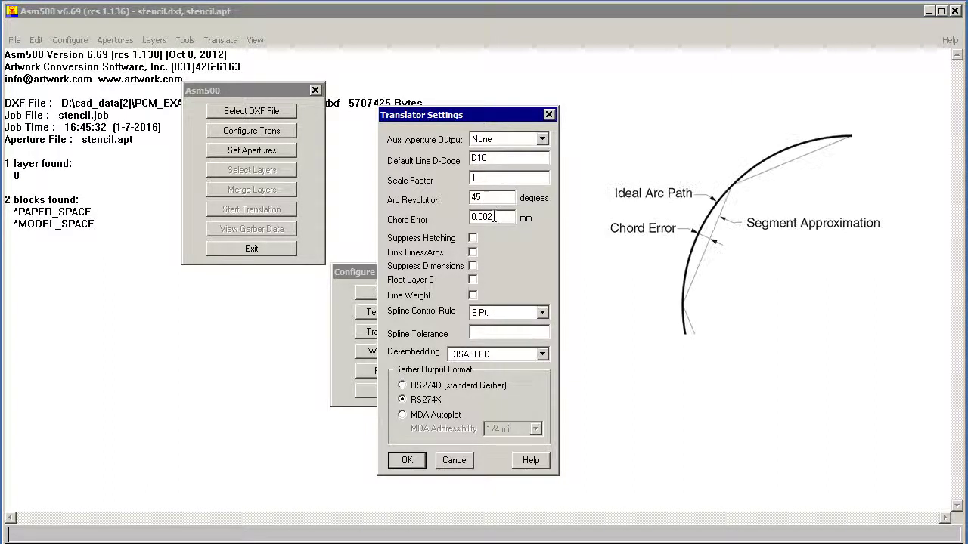
double_click(490, 217)
click(496, 218)
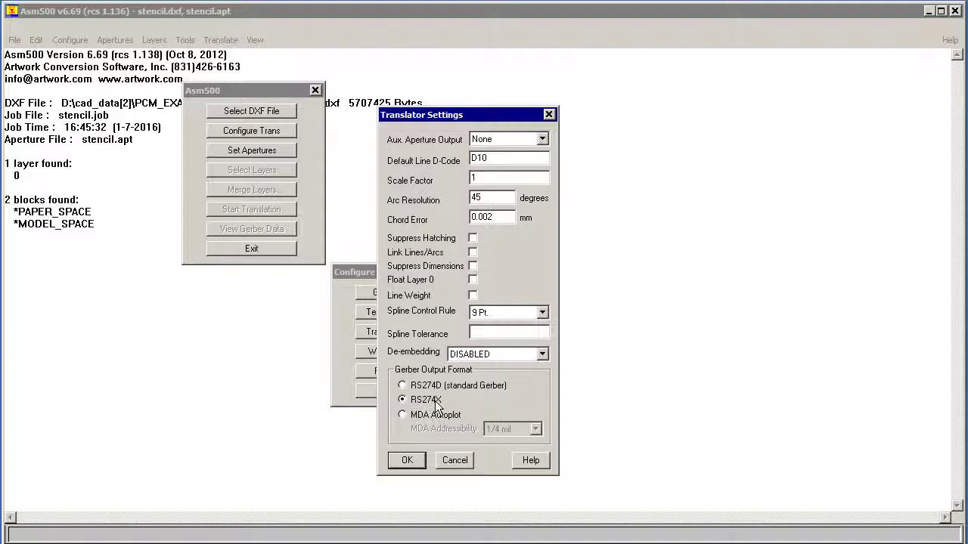
click(408, 460)
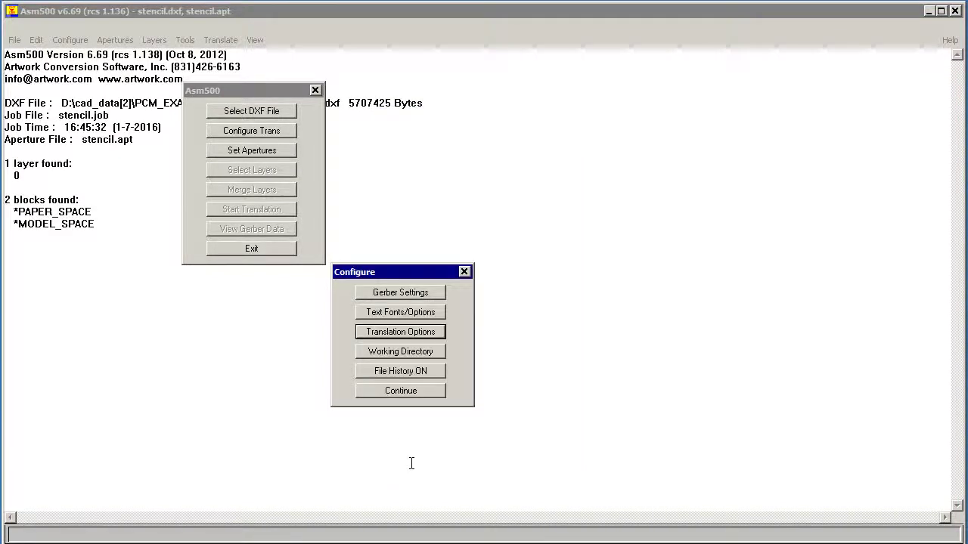
Step: Finish configuring and open the stencil.apt aperture table with its Round and Poex D-codes
click(382, 389)
click(263, 151)
click(99, 247)
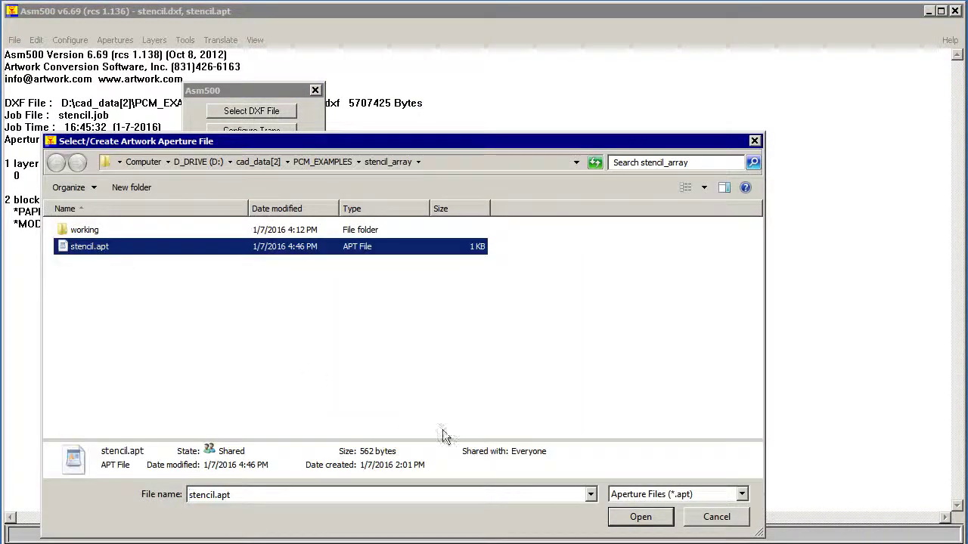
click(637, 519)
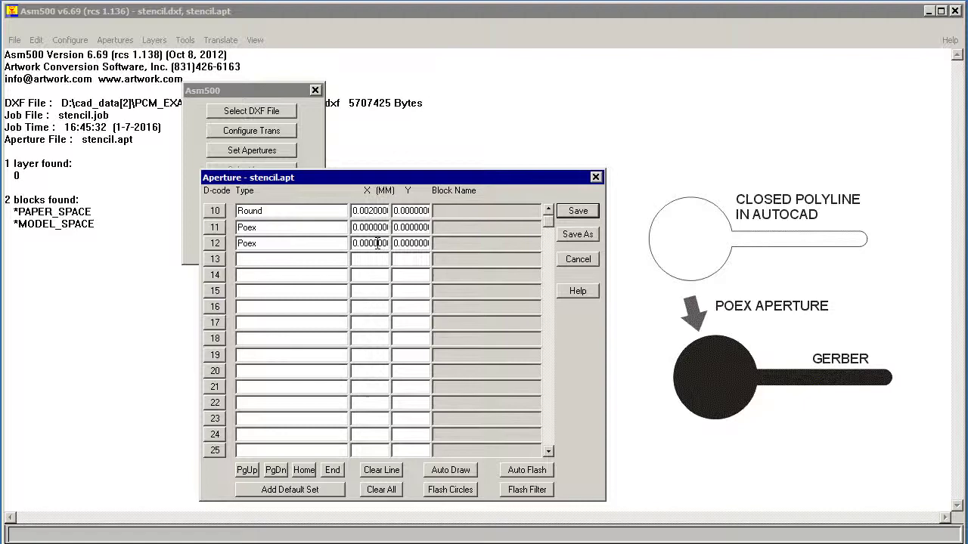
Step: Save the aperture table, output layer 0 as 0.gbr, and run the translation
click(577, 259)
click(380, 363)
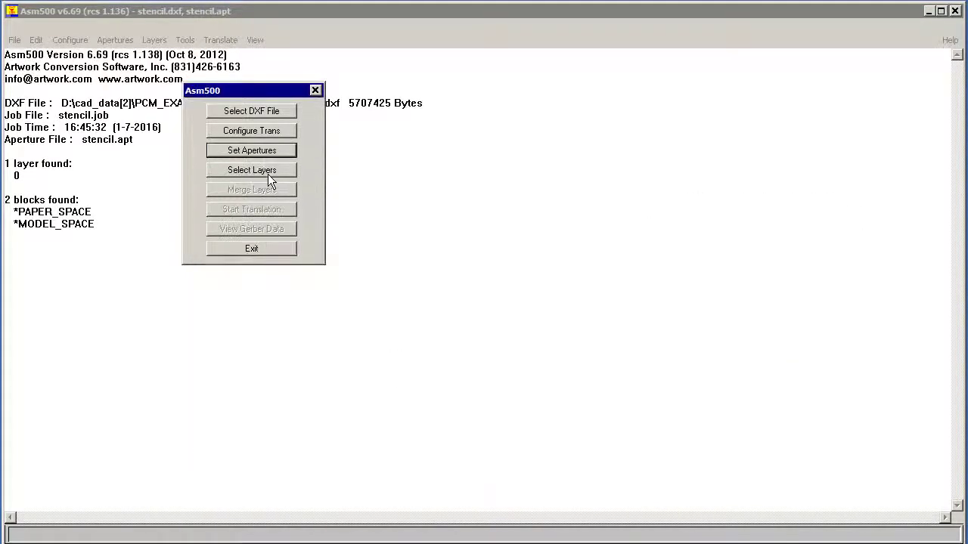
click(252, 169)
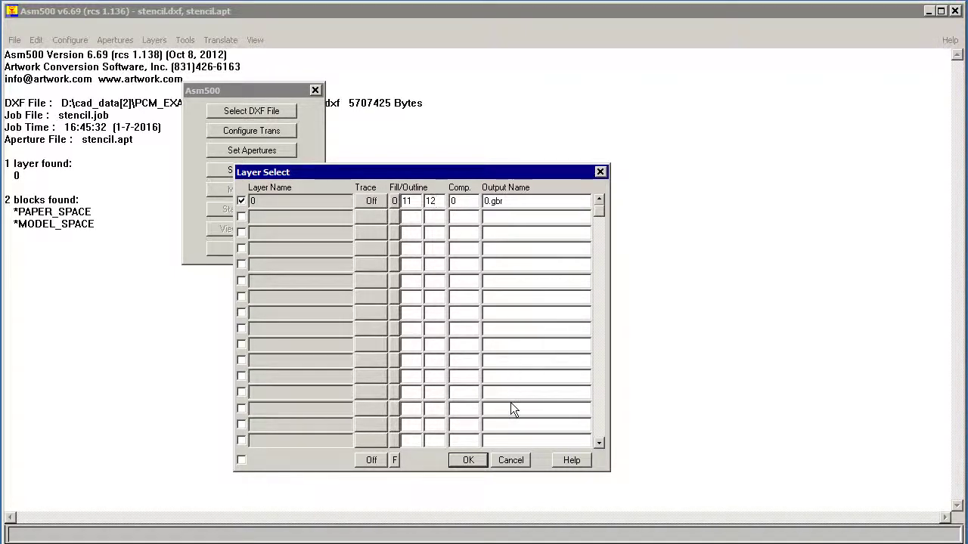
click(474, 459)
click(262, 211)
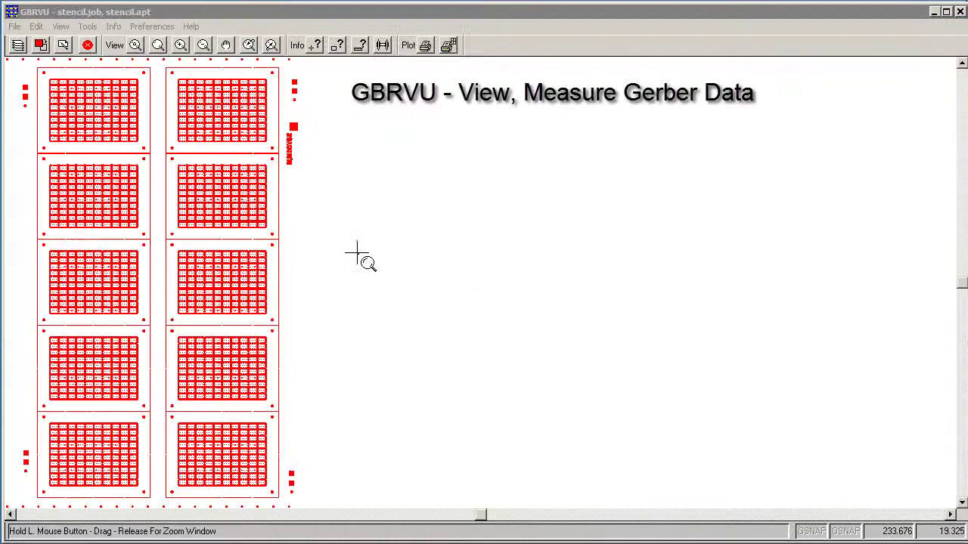
Step: Zoom in twice onto a single red slot and turn on GBRVU's Measure tool
drag(99, 200, 133, 232)
drag(126, 194, 325, 325)
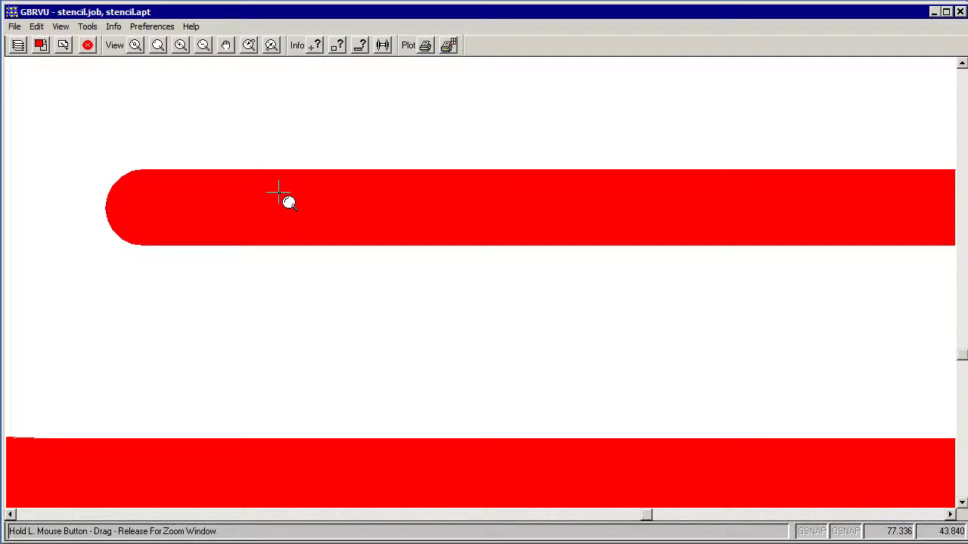
click(360, 48)
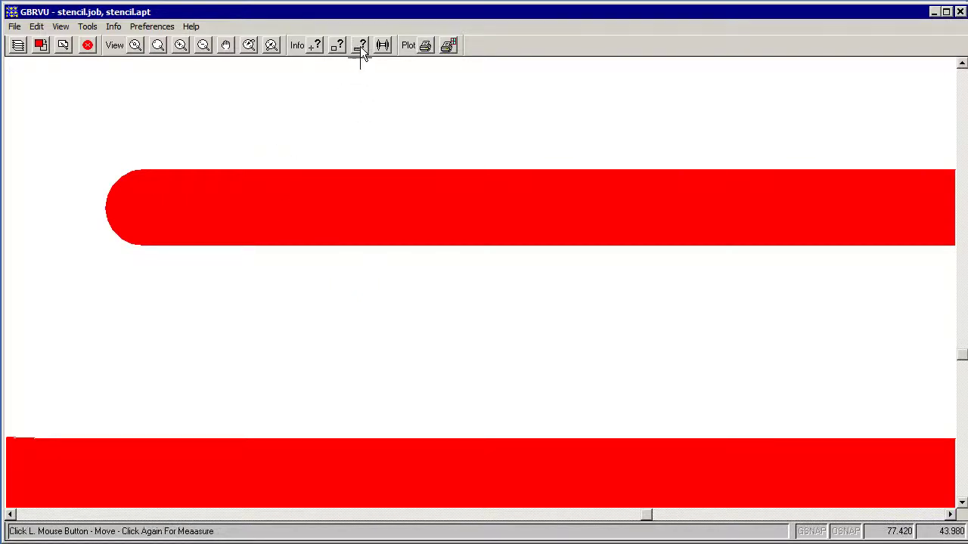
click(345, 170)
click(344, 244)
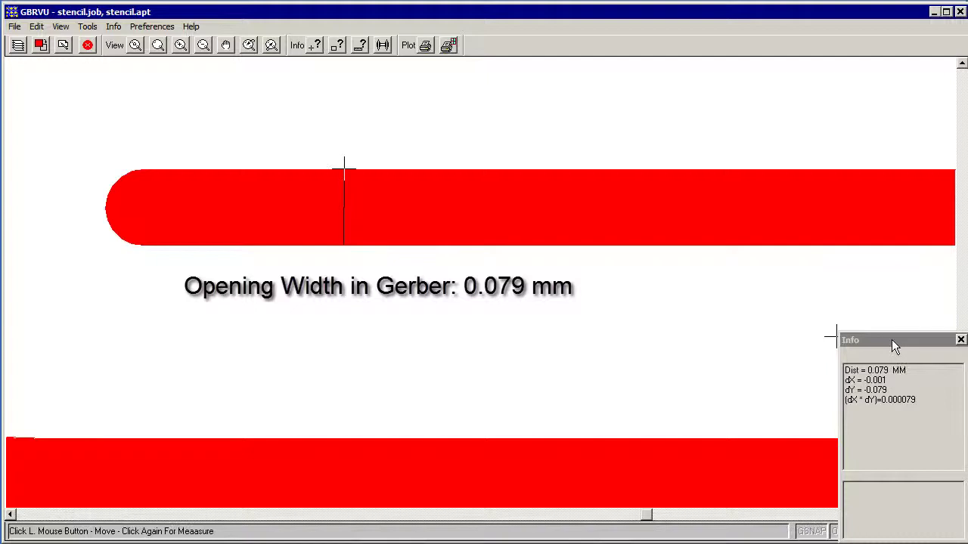
drag(892, 341, 719, 213)
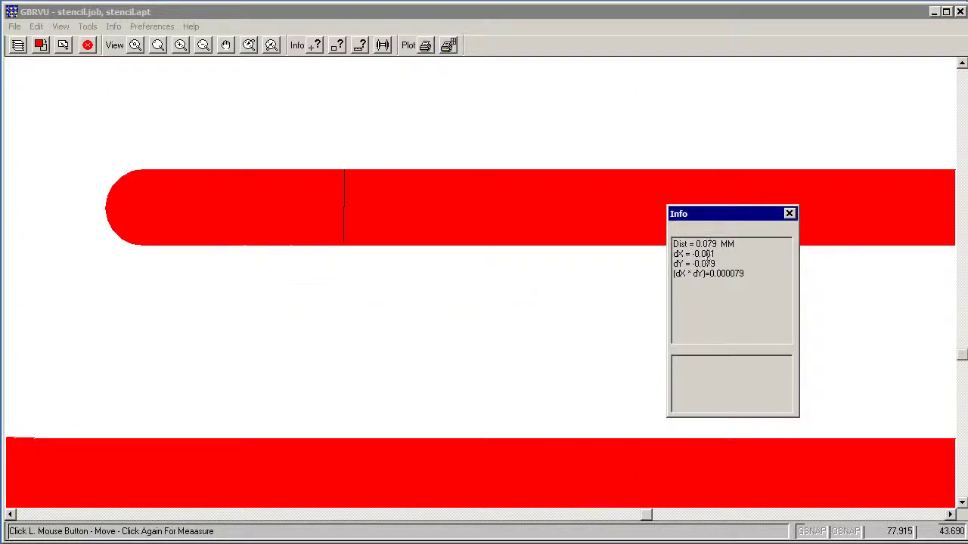
click(790, 215)
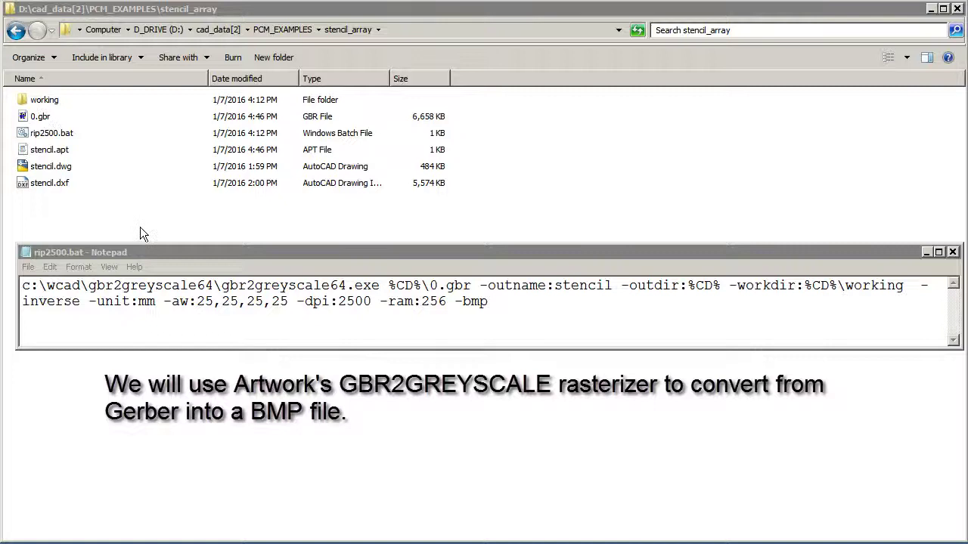
Step: Highlight the gbr2greyscale64 program name, input file 0.gbr and output name stencil
click(74, 253)
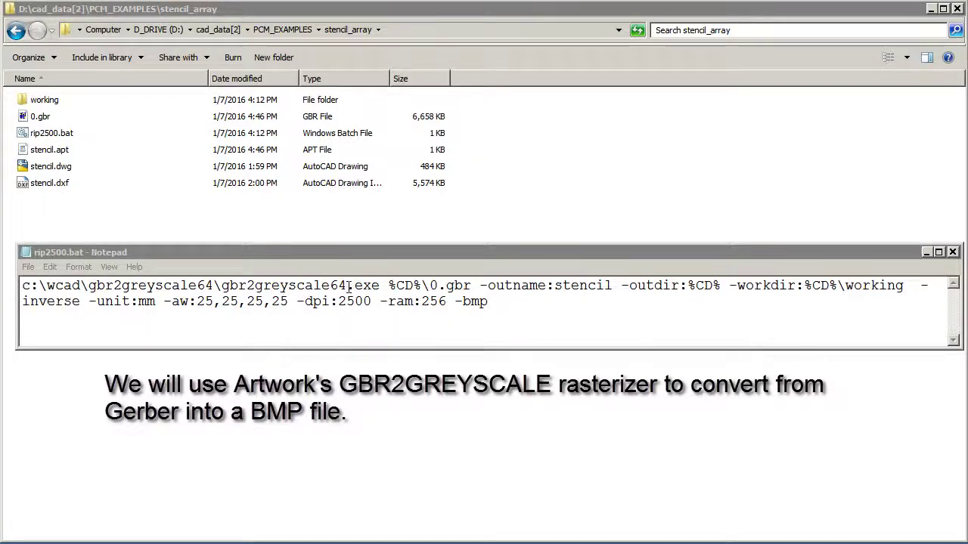
drag(347, 288, 224, 292)
click(286, 333)
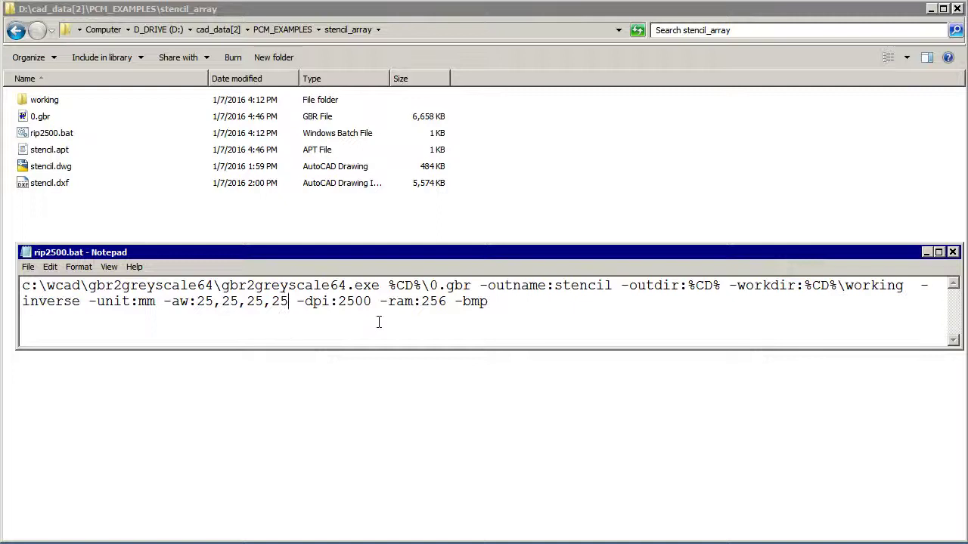
drag(429, 285, 468, 285)
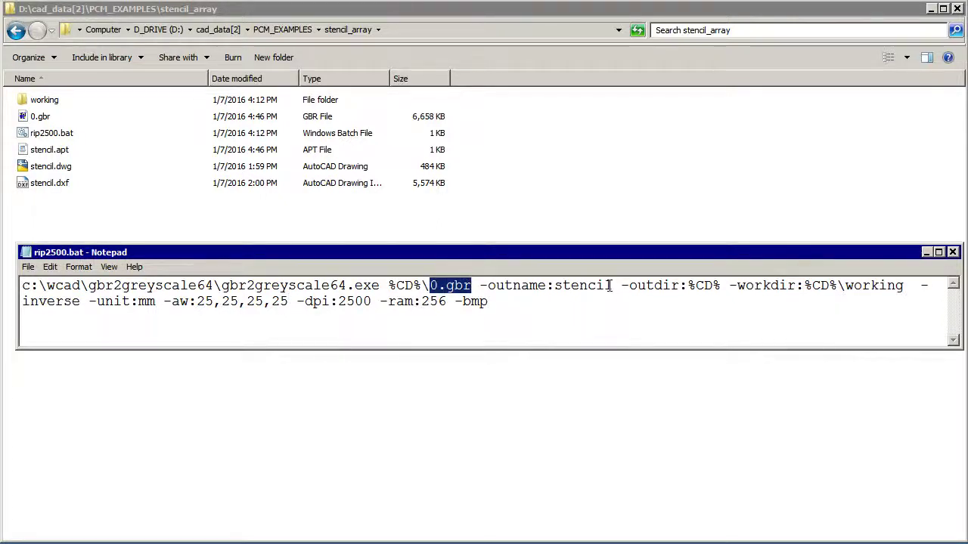
drag(610, 285, 554, 285)
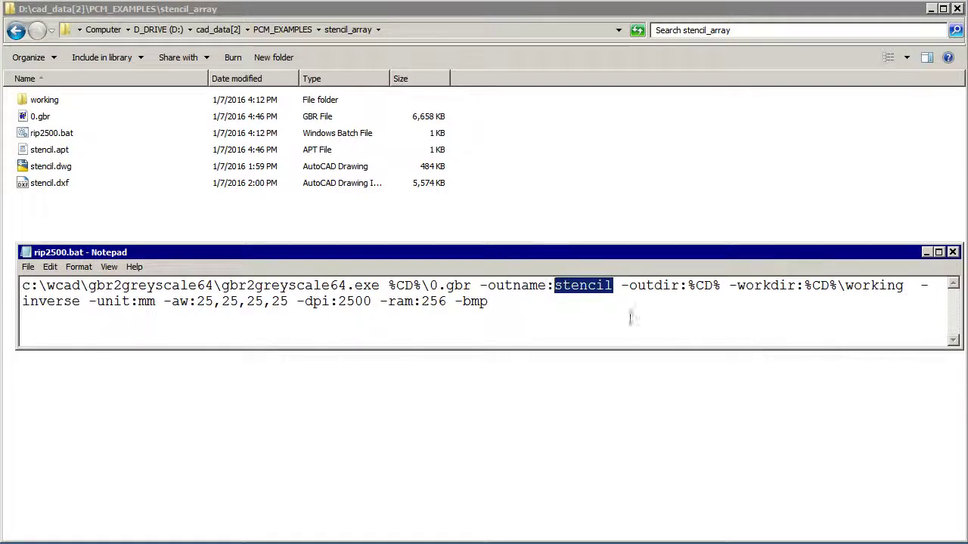
Step: Highlight the outdir:%CD%, workdir:%CD%\working, inverse and -unit:mm options
drag(720, 285, 638, 286)
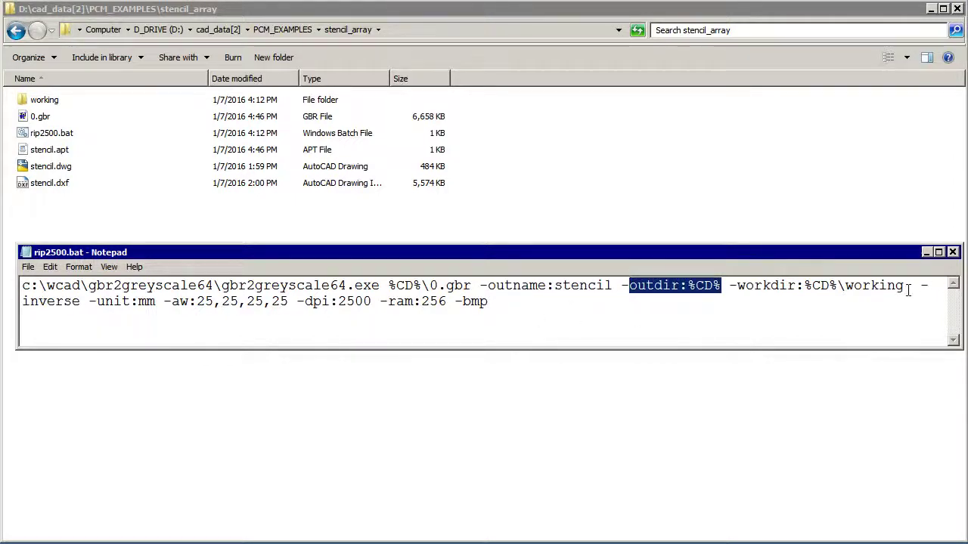
drag(909, 291, 737, 287)
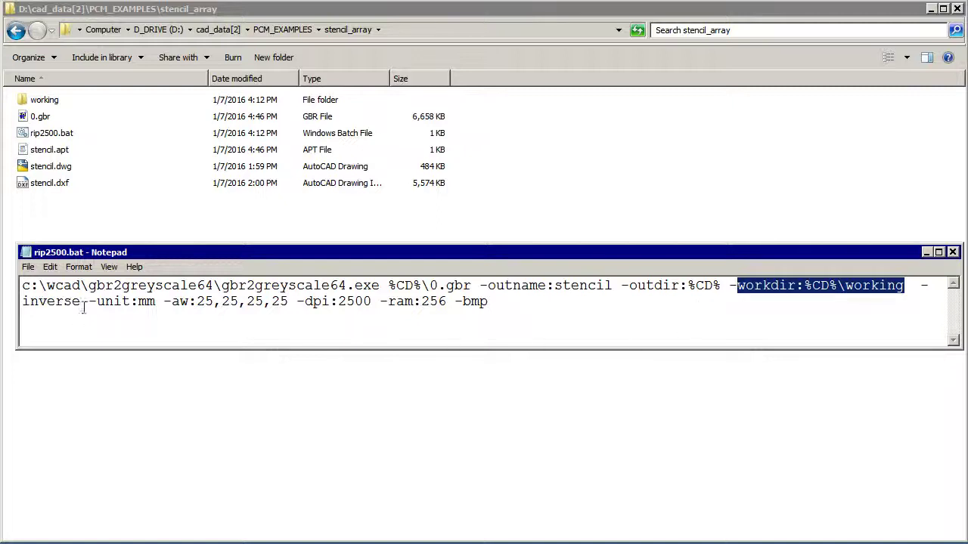
drag(82, 301, 25, 303)
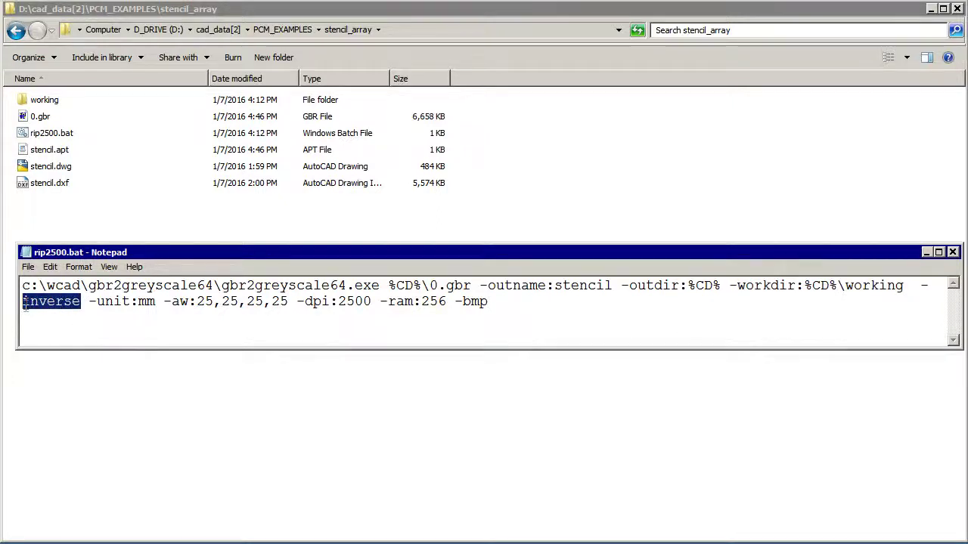
click(79, 330)
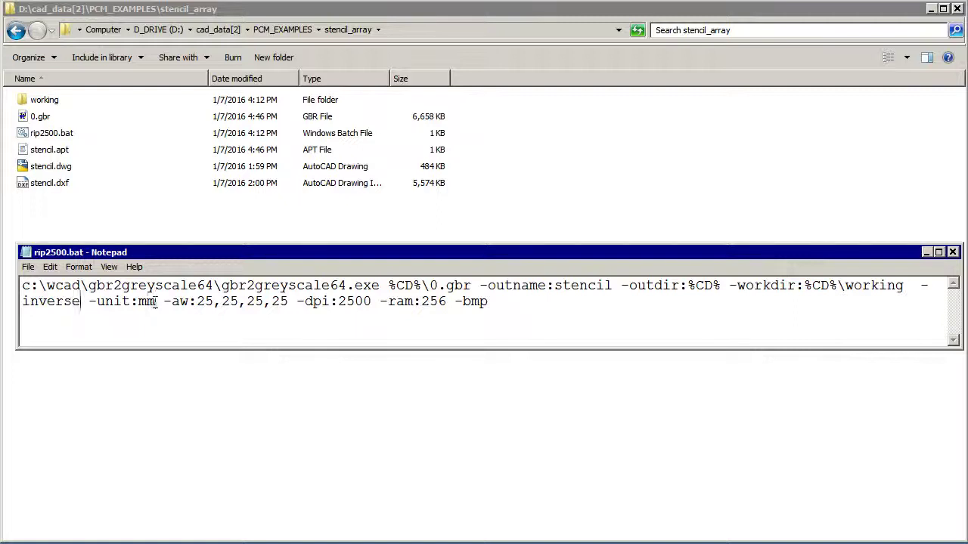
drag(155, 303, 92, 306)
click(189, 302)
drag(284, 302, 166, 303)
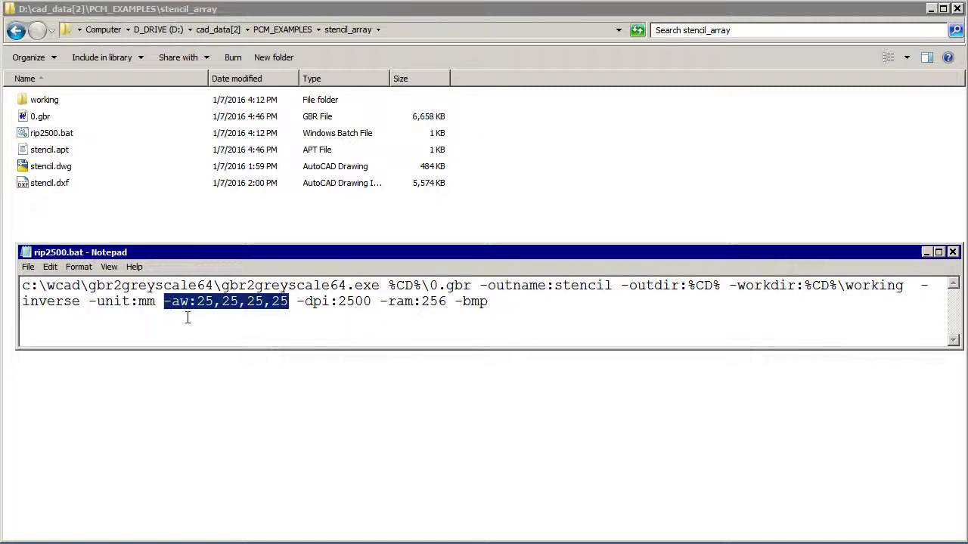
click(194, 324)
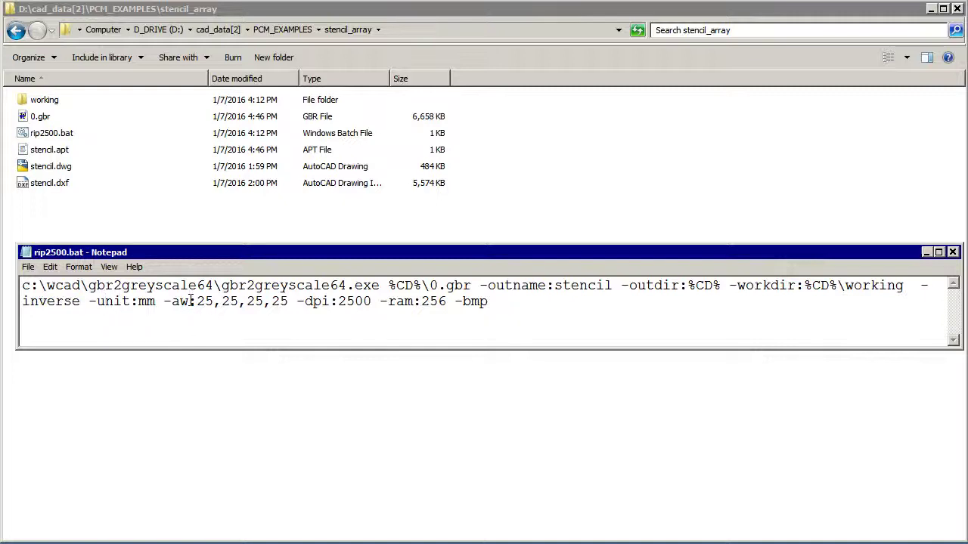
drag(187, 299, 173, 300)
click(205, 326)
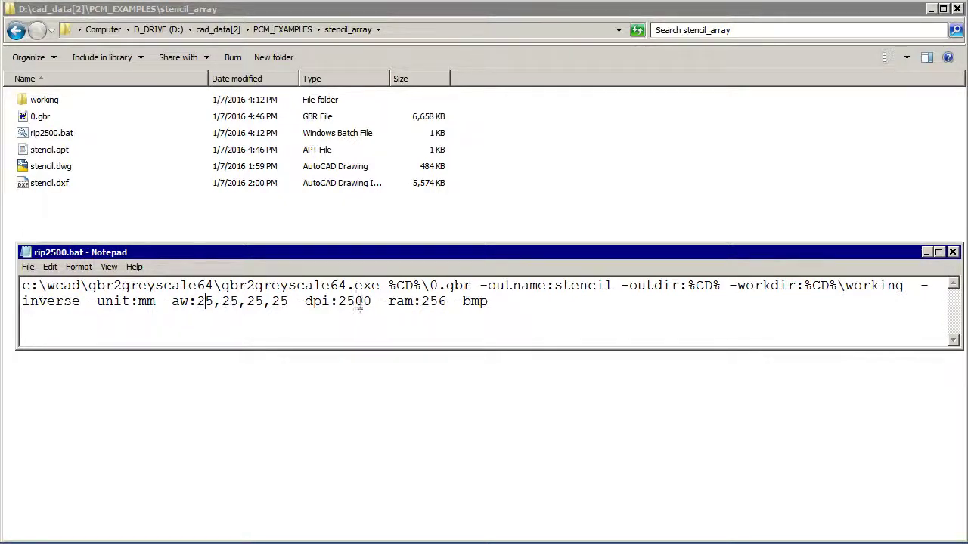
drag(372, 301, 338, 302)
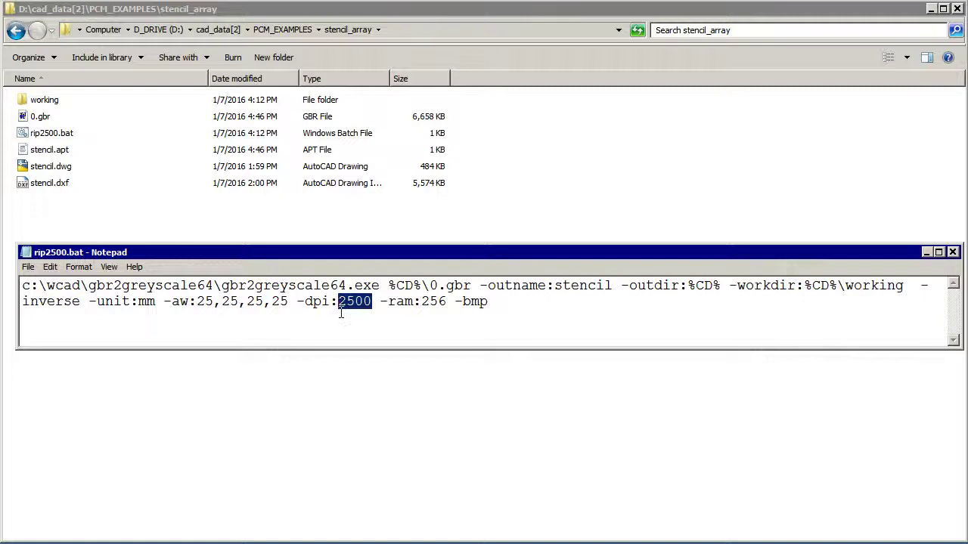
click(346, 303)
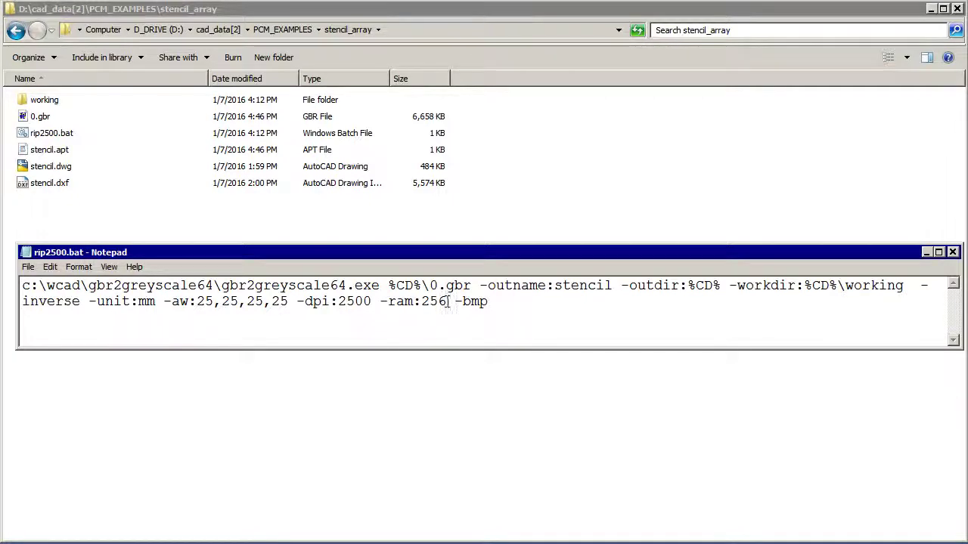
drag(447, 301, 379, 301)
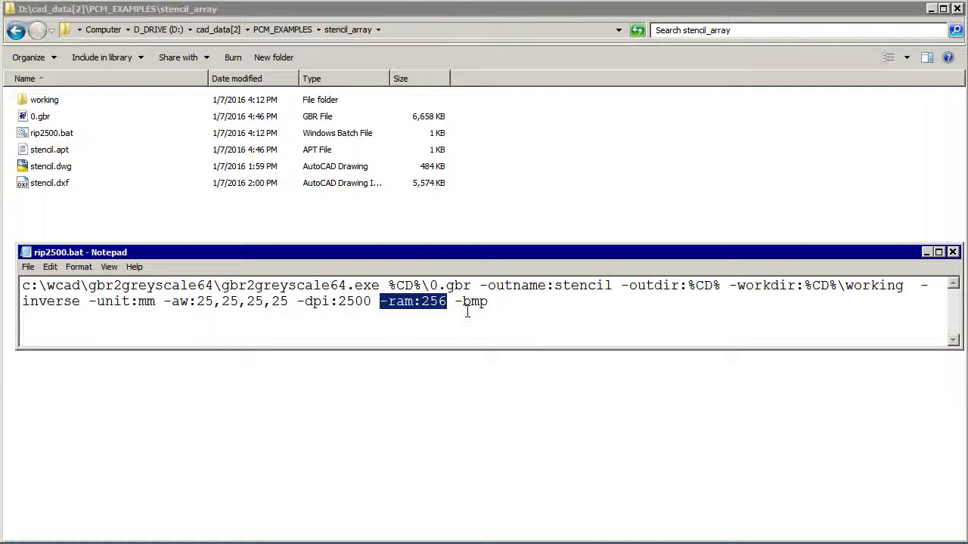
drag(489, 302, 455, 301)
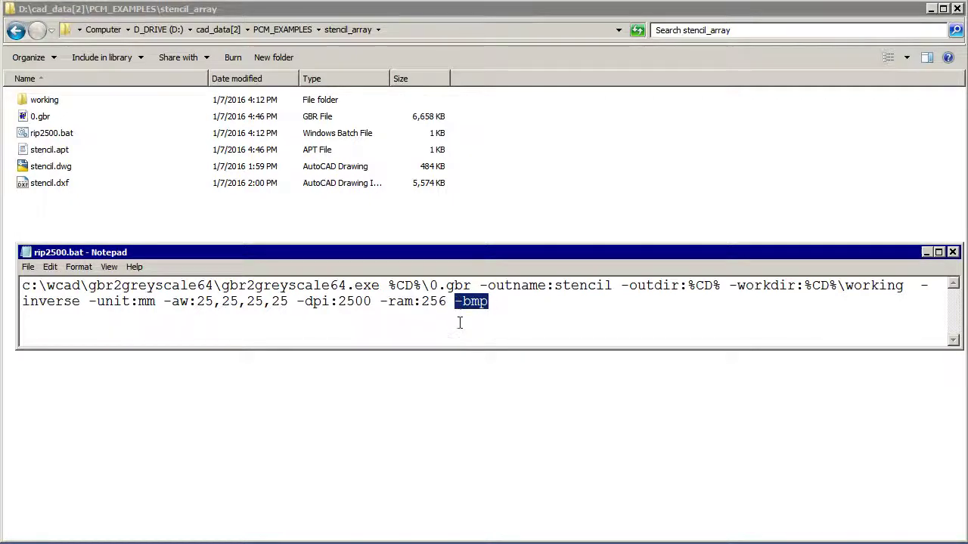
key(Left)
Step: Run rip2500.bat to rasterize the stencil and move its console window aside
double_click(29, 134)
drag(295, 19, 345, 232)
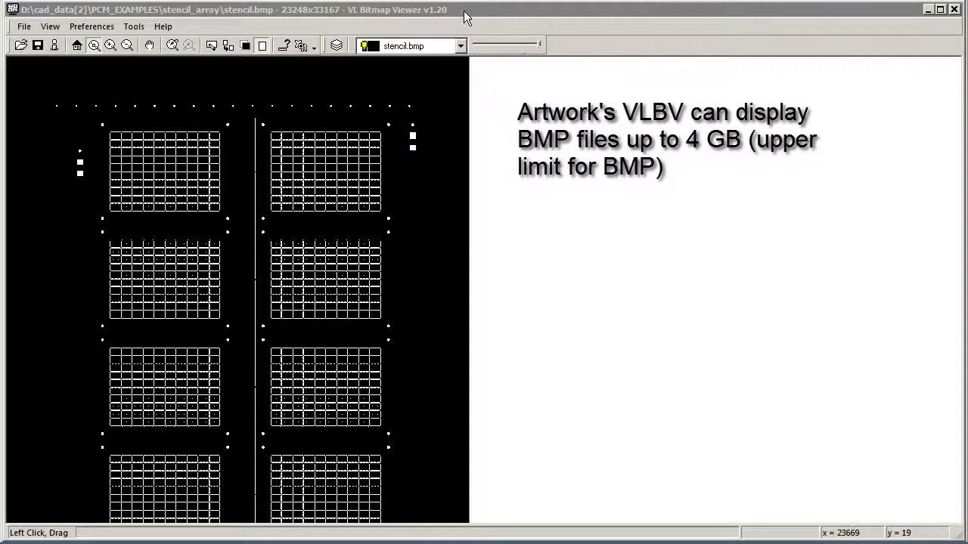
click(463, 10)
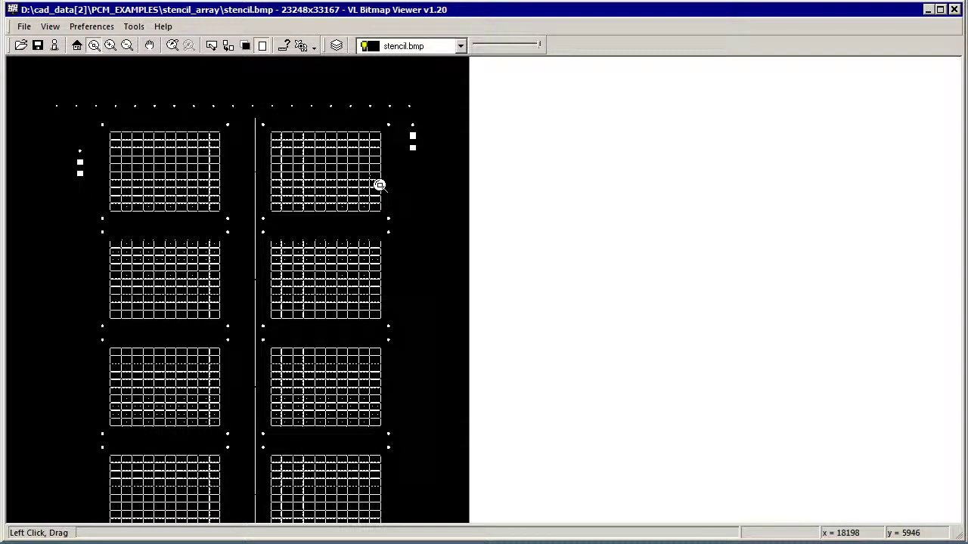
Step: Zoom in on one rasterized slot opening and bring its rounded end into view
drag(123, 188, 160, 220)
drag(114, 164, 218, 284)
drag(97, 108, 158, 131)
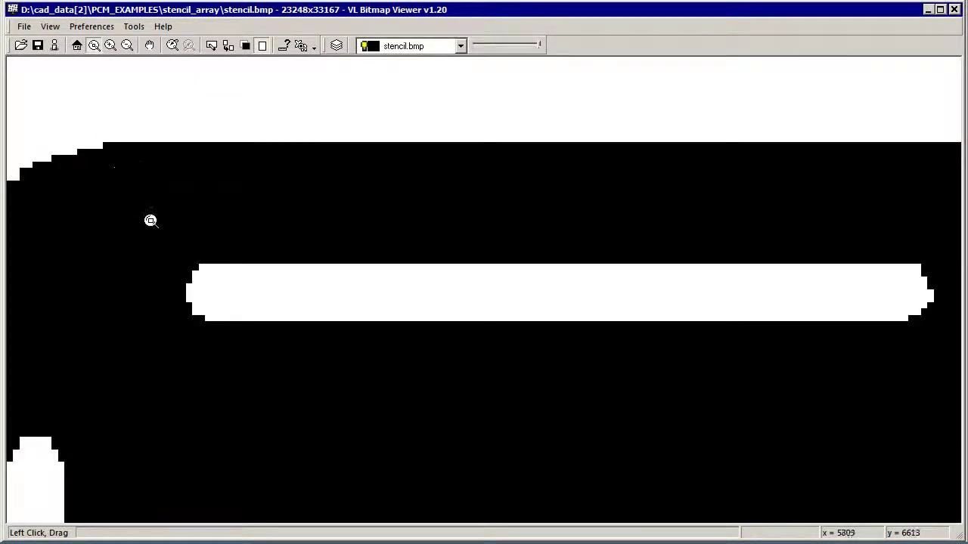
drag(159, 216, 198, 202)
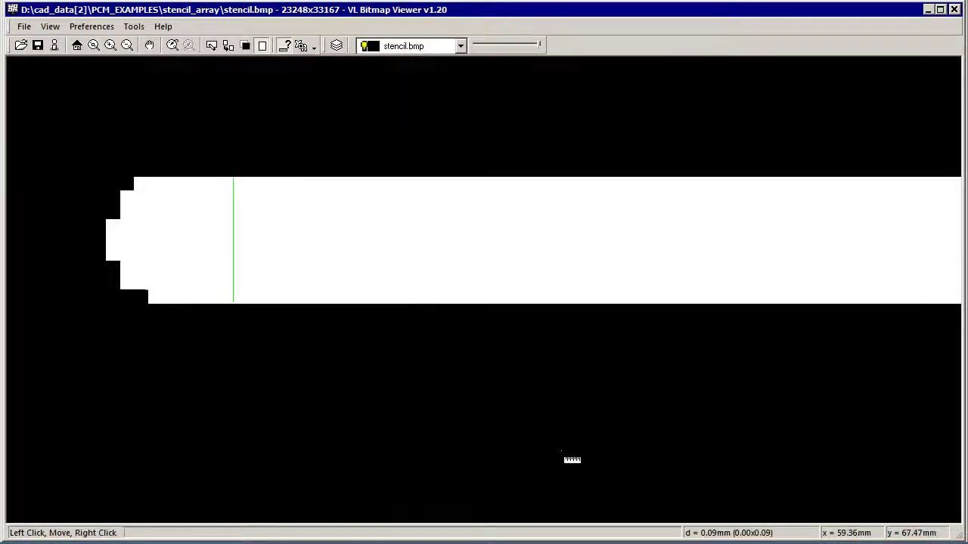
Step: Zoom out over the rasterized stencil grid, then back in slightly
scroll(542, 425, down, 5)
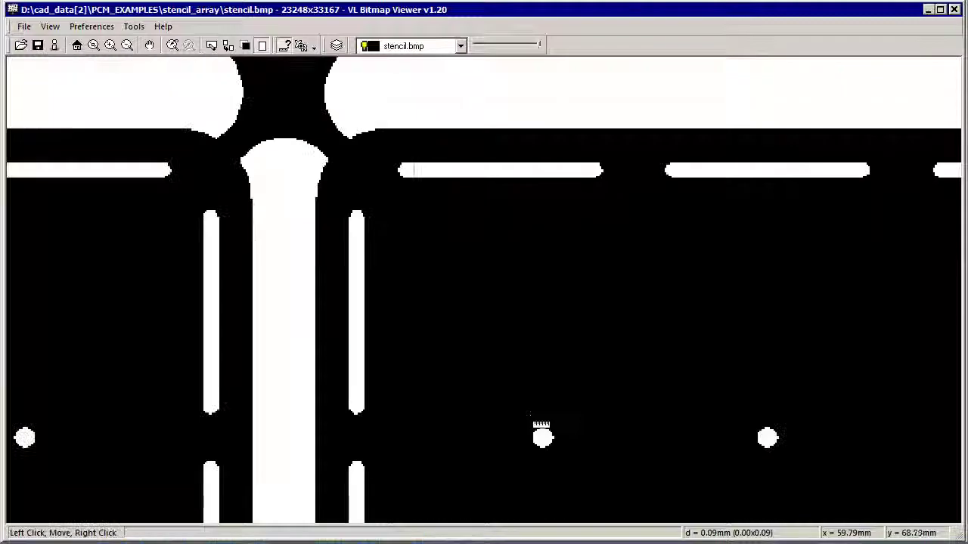
scroll(541, 425, down, 3)
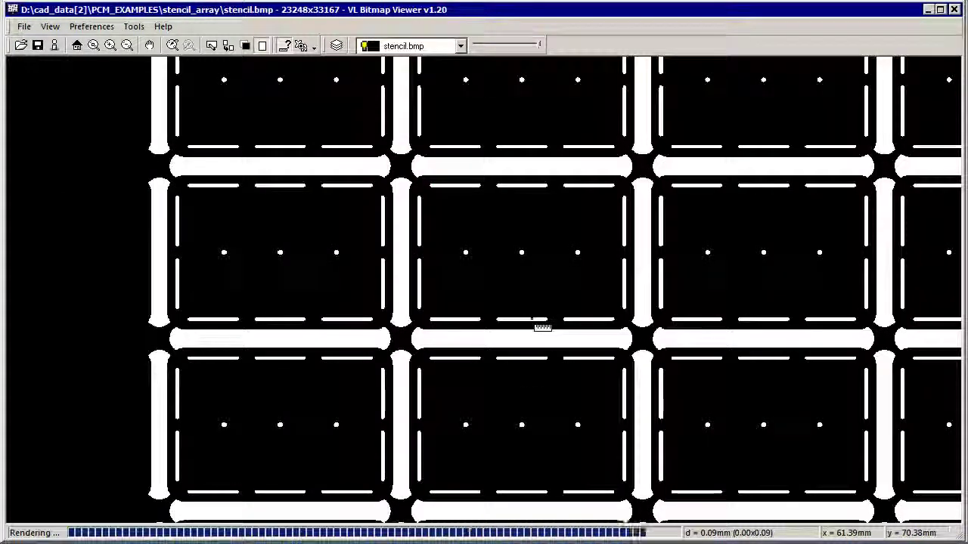
scroll(542, 327, down, 4)
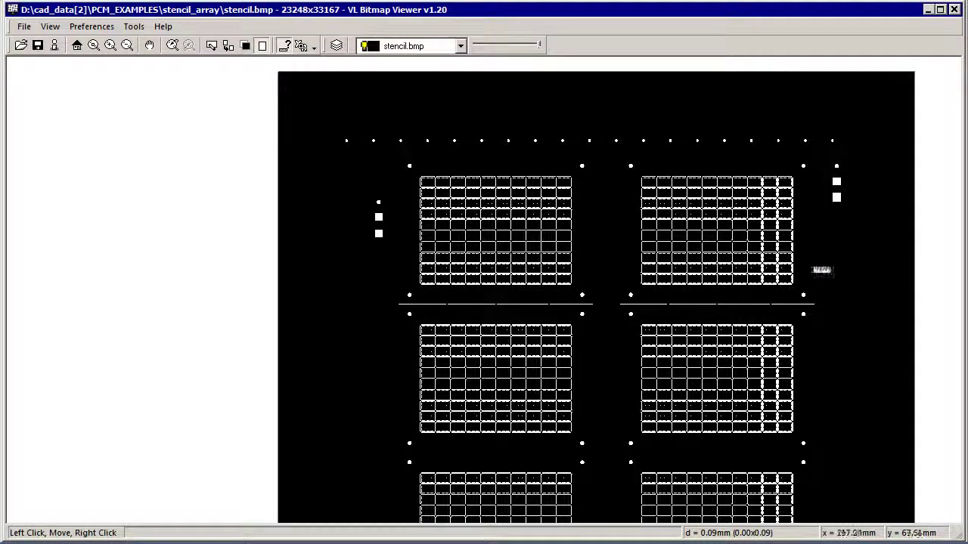
scroll(598, 300, down, 1)
scroll(602, 320, up, 4)
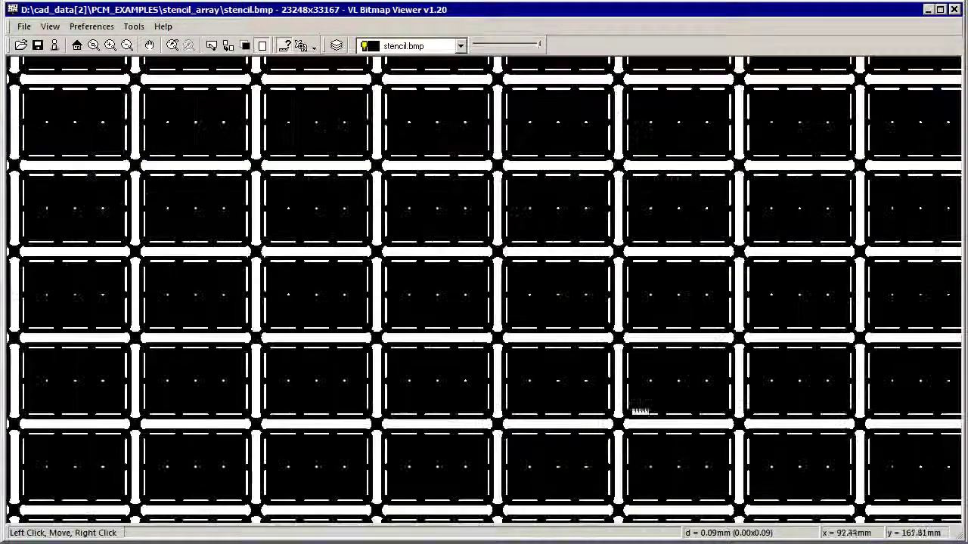